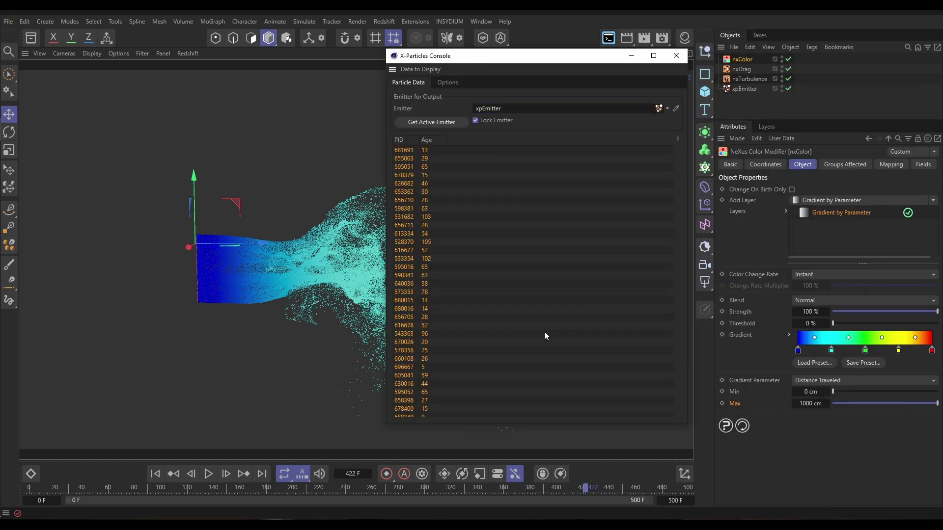
# Add a Distance column to the X-Particles Console and view its min/max distance travelled
pyautogui.click(415, 70)
pyautogui.click(447, 358)
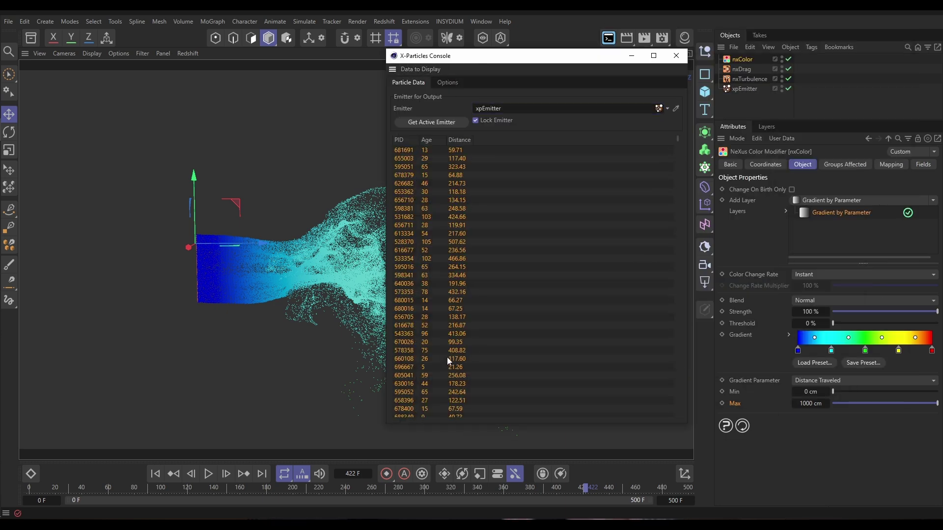
pyautogui.rightClick(458, 183)
pyautogui.click(500, 222)
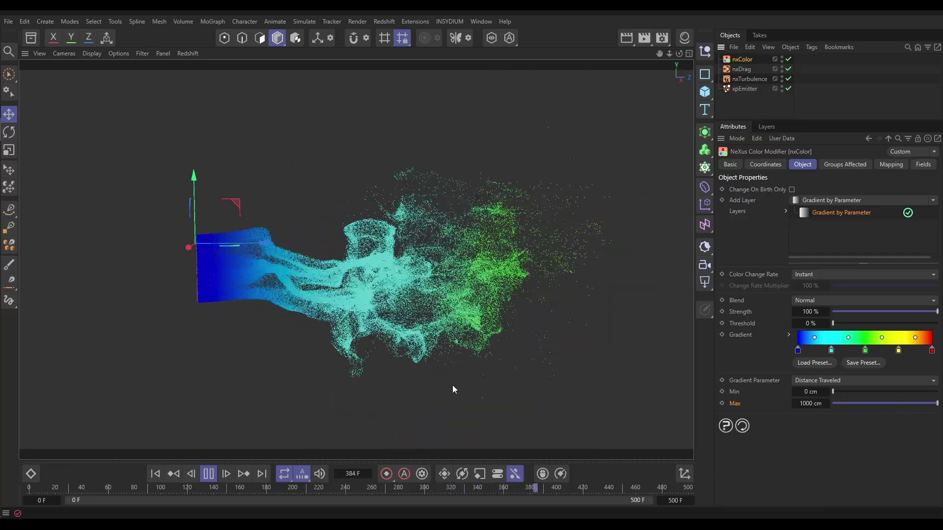
# Pause the running simulation at frame 422
pyautogui.click(209, 476)
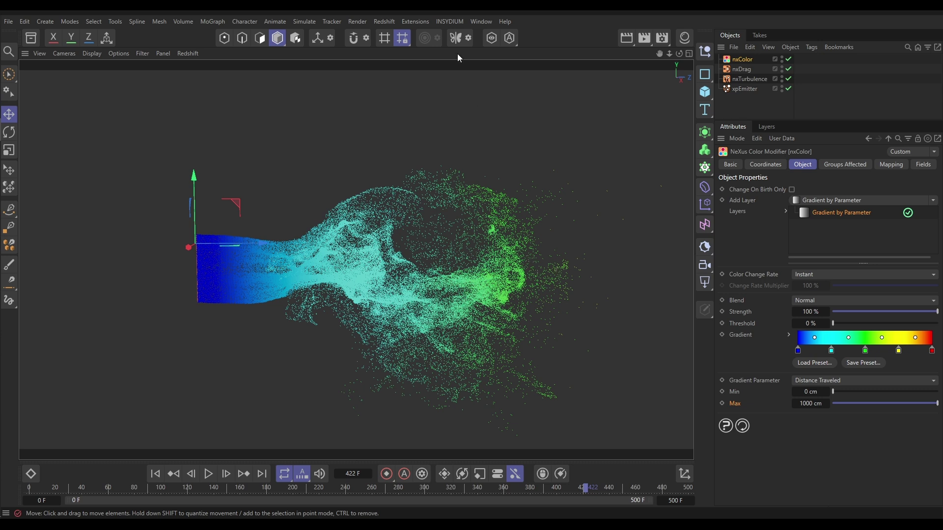
pyautogui.click(450, 21)
pyautogui.moveTo(493, 58)
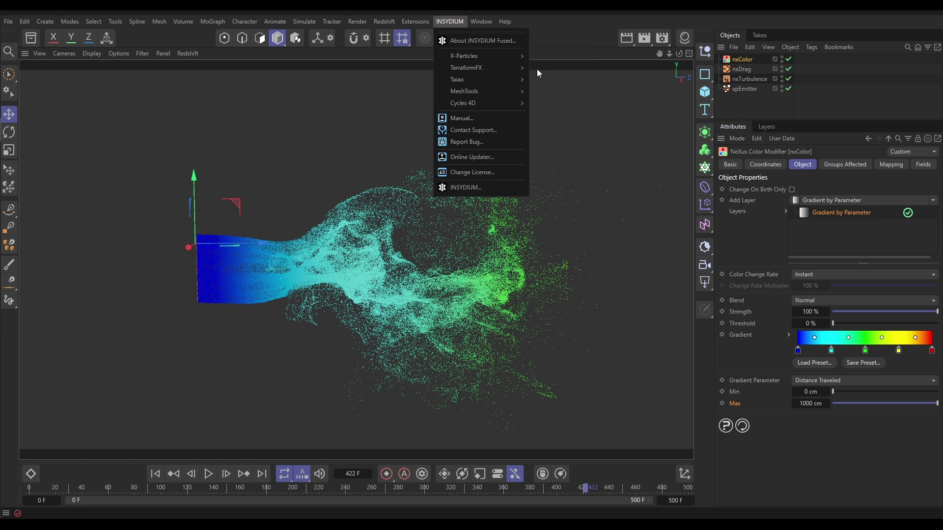
pyautogui.moveTo(539, 190)
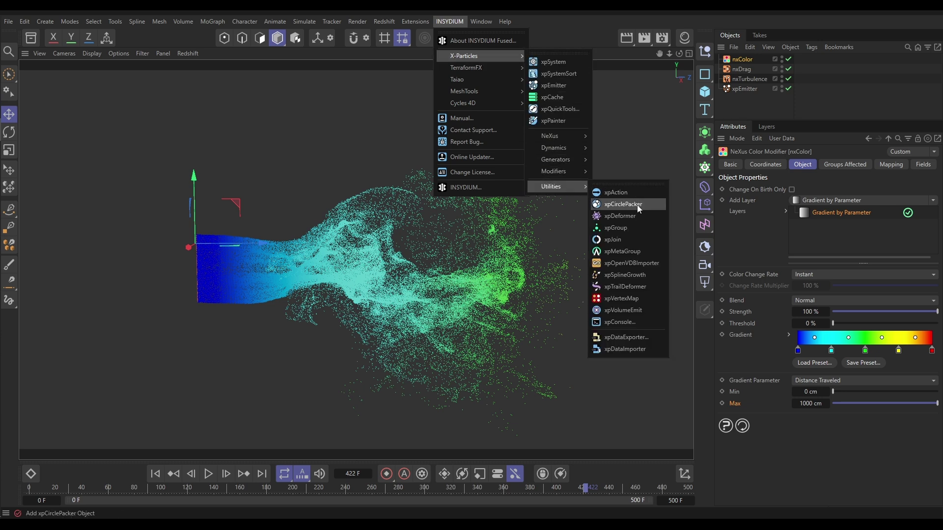
pyautogui.click(617, 323)
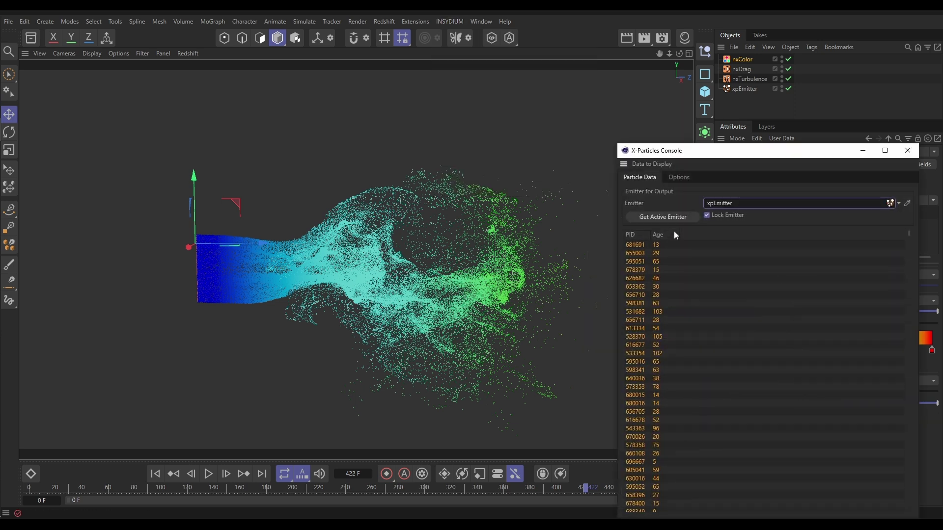
pyautogui.moveTo(739, 156); pyautogui.dragTo(483, 74)
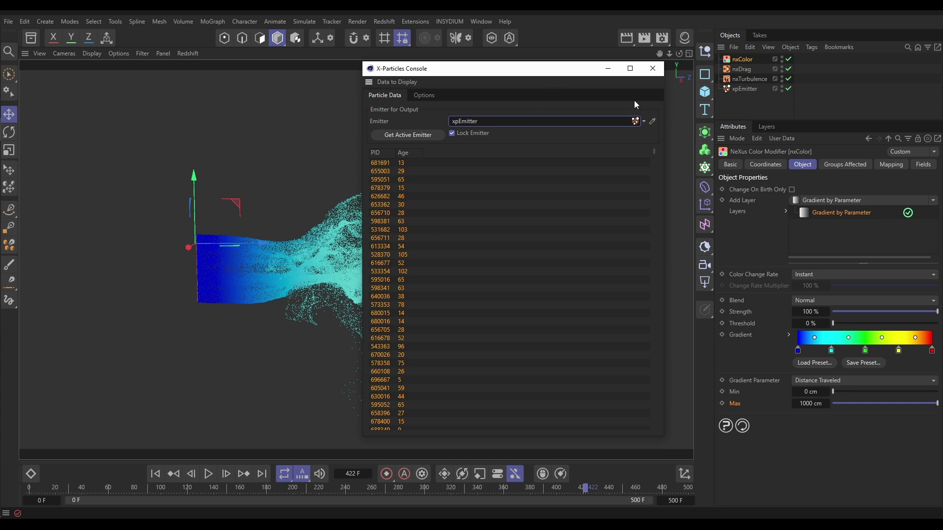
pyautogui.click(652, 68)
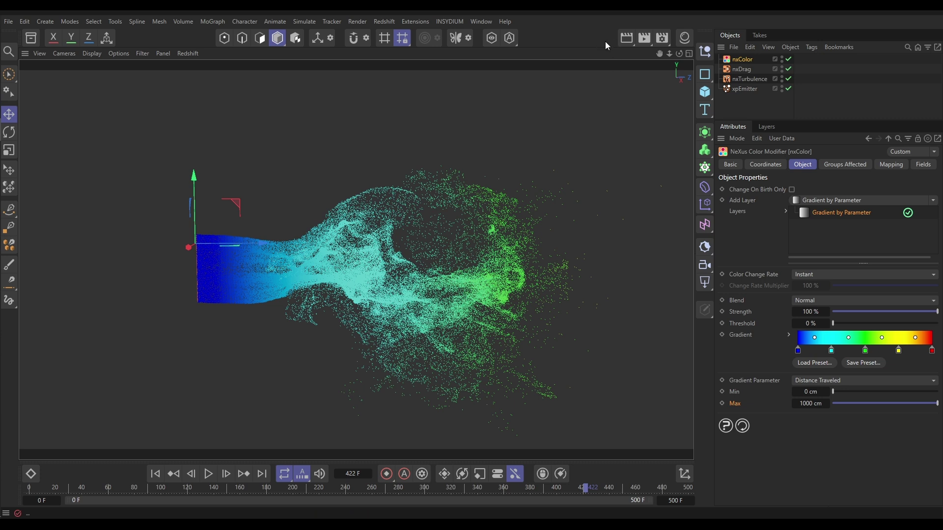
# Find xpconsole in the Command Manager and place its icon in the top toolbar
pyautogui.click(483, 21)
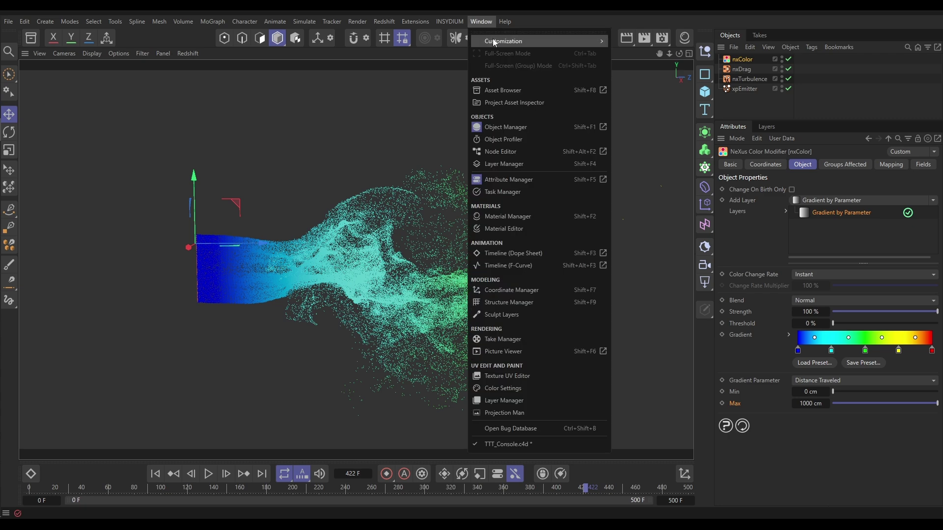
pyautogui.moveTo(591, 44)
pyautogui.click(634, 47)
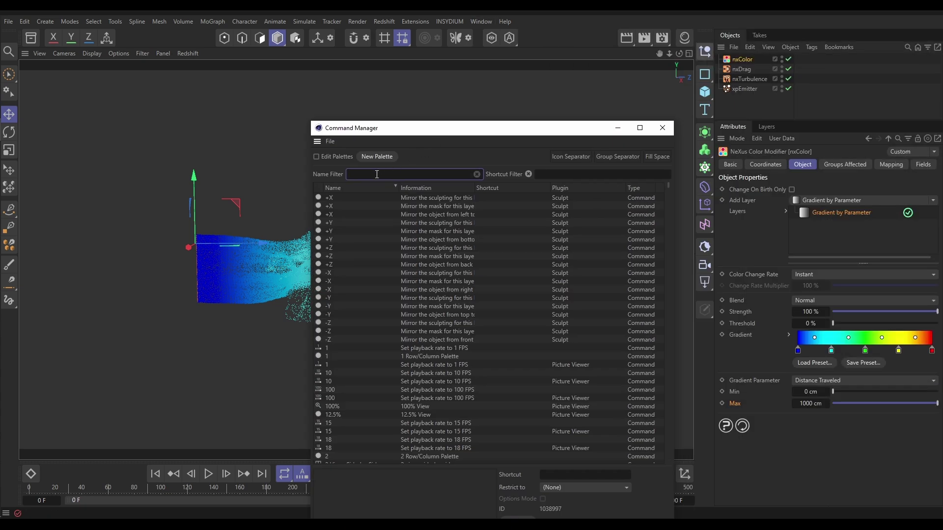
pyautogui.write('xpconsole')
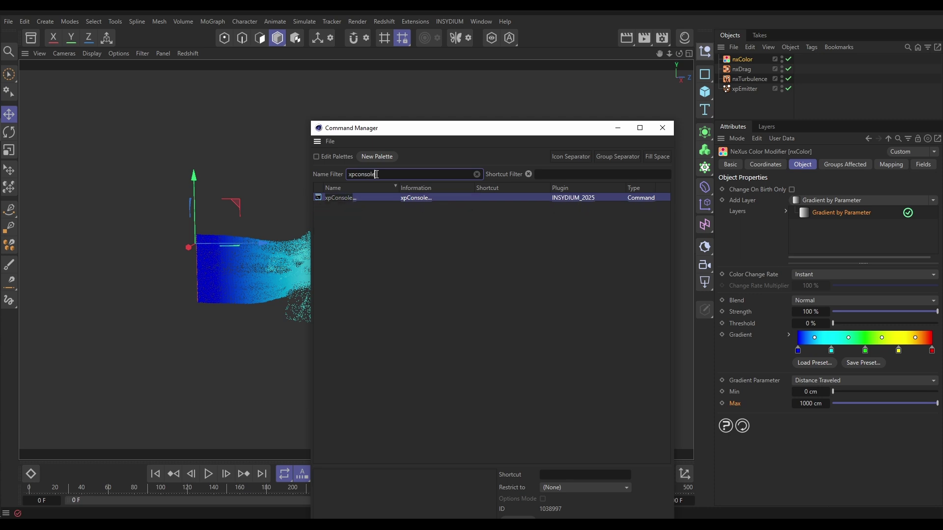
pyautogui.moveTo(320, 199); pyautogui.dragTo(614, 44)
pyautogui.click(663, 128)
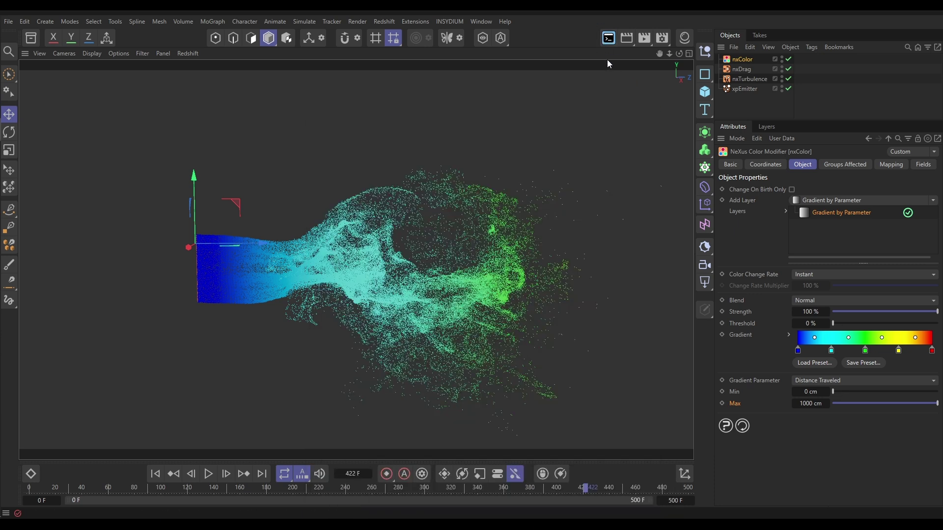
# Open the X-Particles Console from the new xpConsole icon and move it to the centre
pyautogui.click(608, 38)
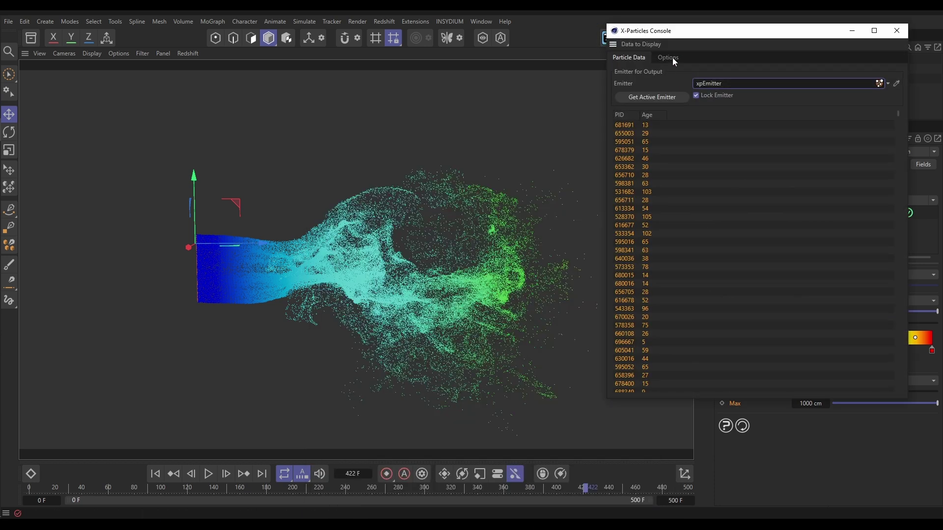
pyautogui.moveTo(696, 31); pyautogui.dragTo(476, 56)
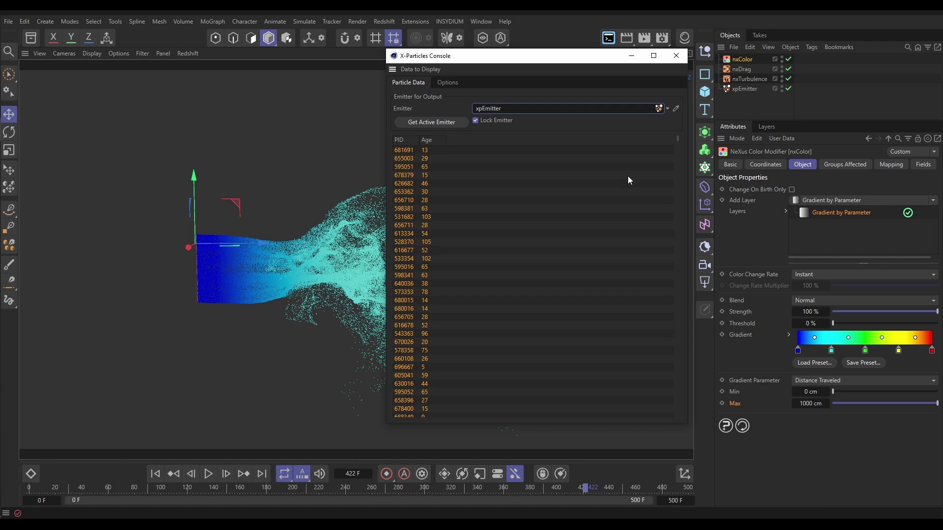
pyautogui.moveTo(678, 140); pyautogui.dragTo(702, 125)
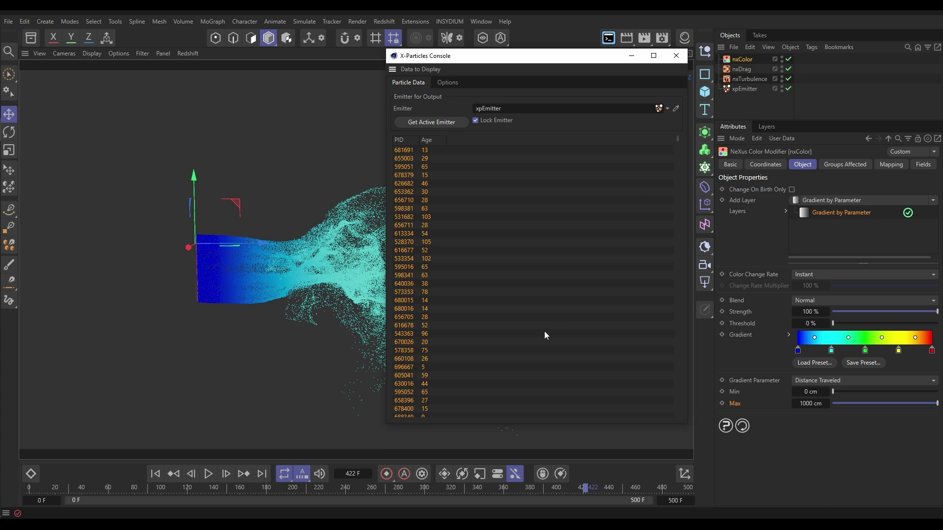
# Show a Distance column in the console and read its 0.007 to 652.544 range
pyautogui.click(416, 71)
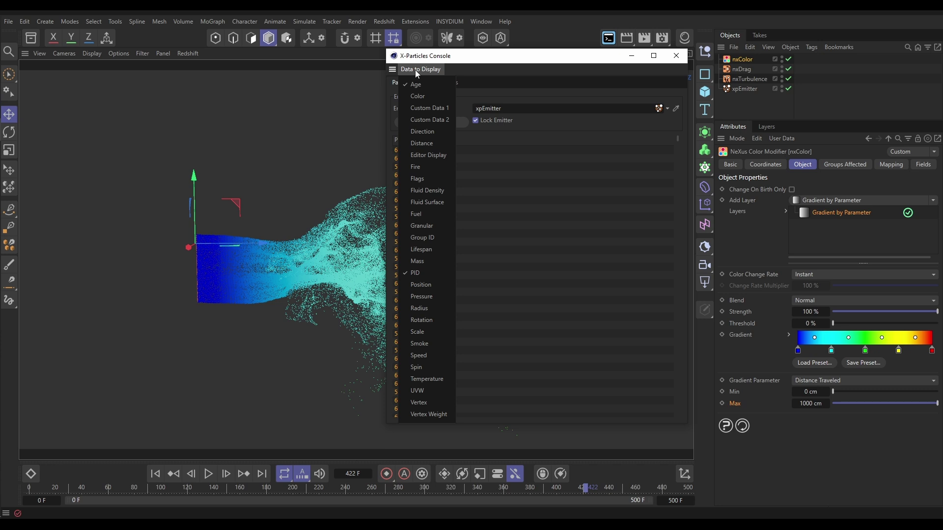
pyautogui.click(416, 142)
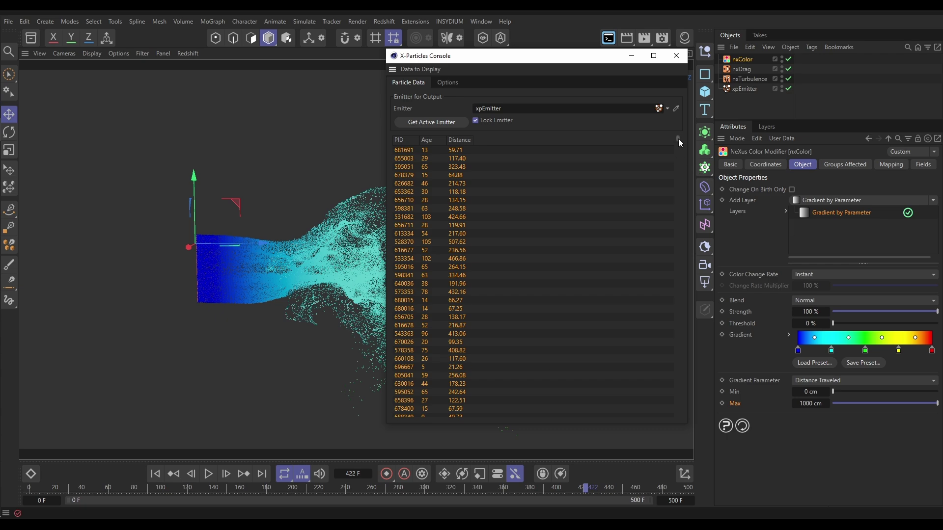
pyautogui.moveTo(678, 140)
pyautogui.mouseDown()
pyautogui.moveTo(684, 350)
pyautogui.moveTo(678, 139)
pyautogui.mouseUp()
pyautogui.rightClick(460, 184)
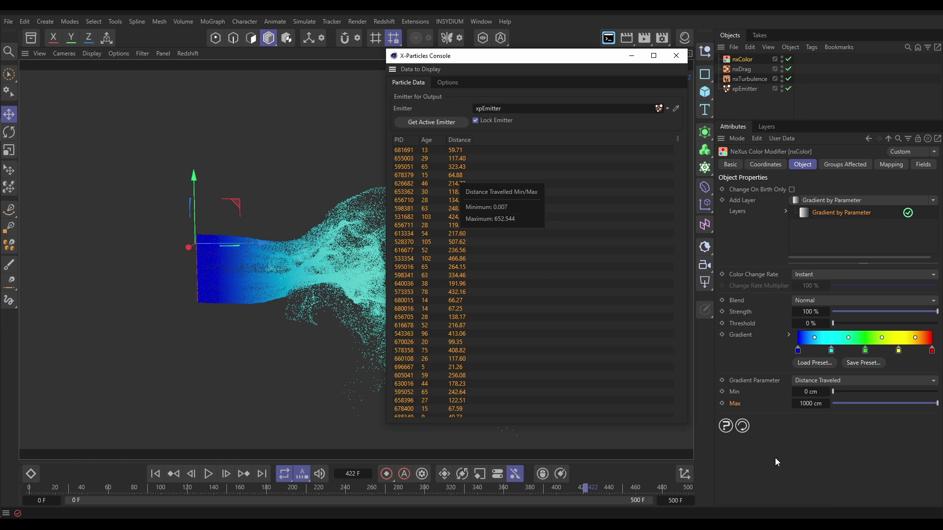
# Enter 620 cm as the nxColor gradient's Max distance
pyautogui.click(806, 403)
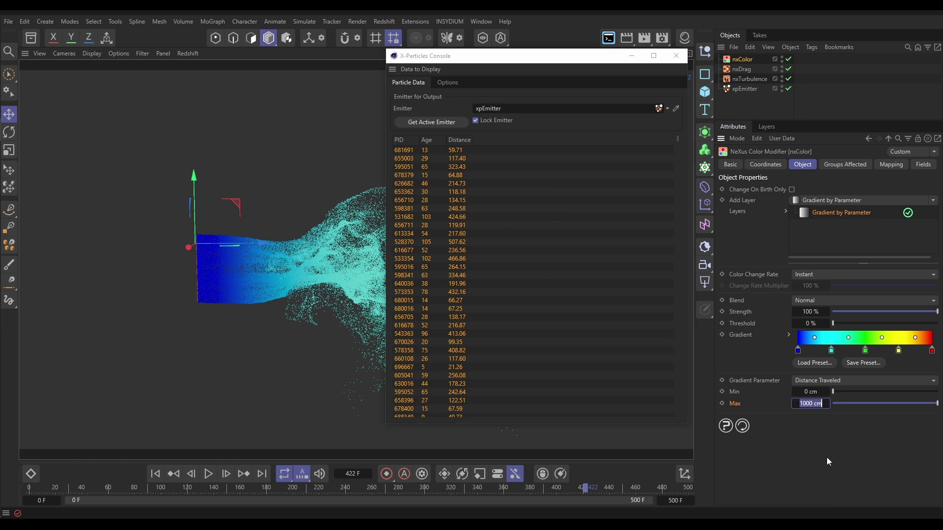
pyautogui.write('620')
pyautogui.press('Return')
# Close the console and replay the simulation from the first frame
pyautogui.click(676, 55)
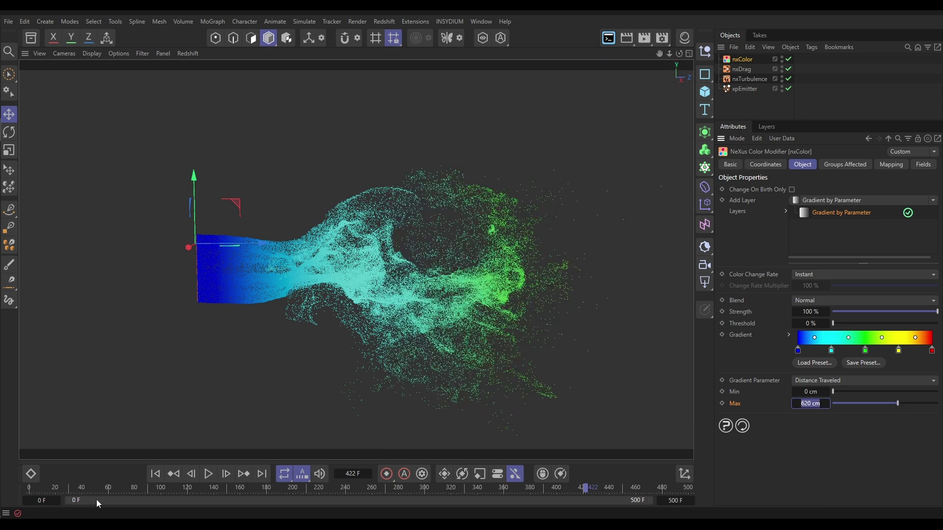
pyautogui.click(155, 473)
pyautogui.click(208, 473)
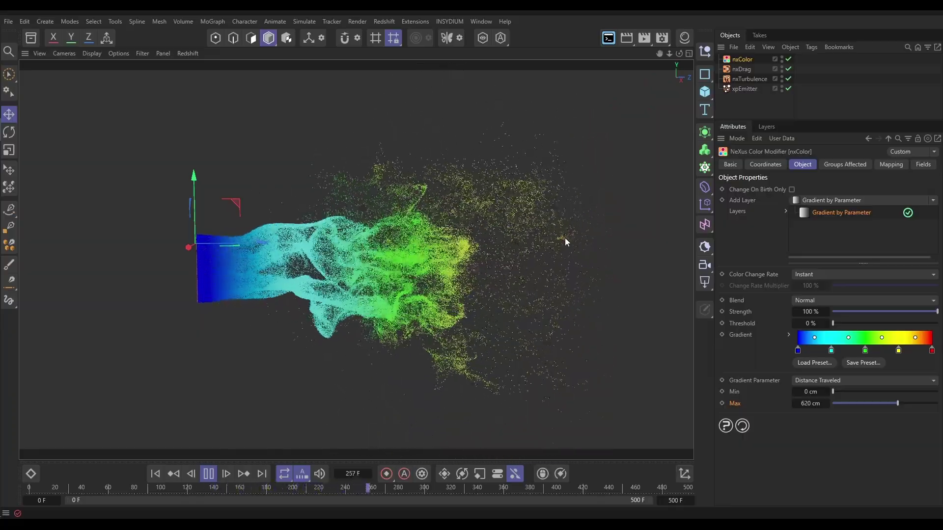
# Stop playback at frame 298 and drive the nxColor gradient by particle Speed
pyautogui.click(209, 474)
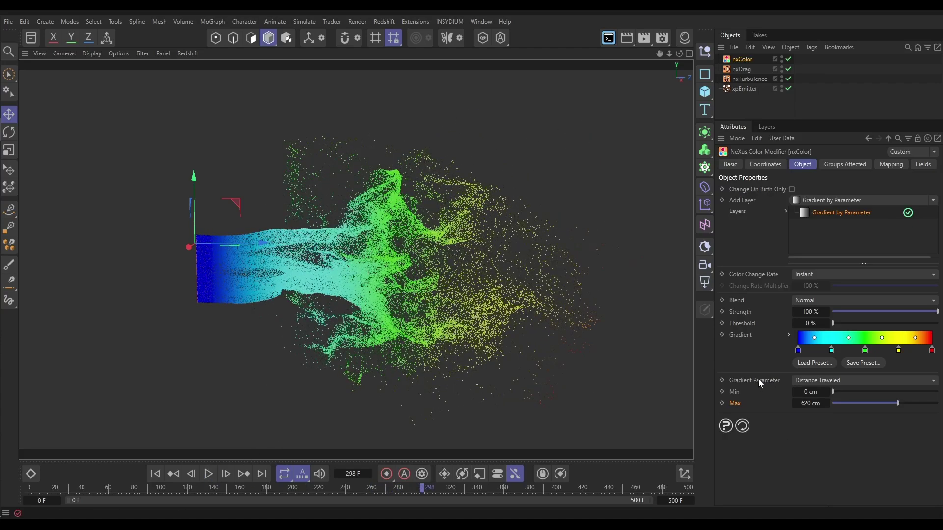
pyautogui.click(854, 382)
pyautogui.click(842, 466)
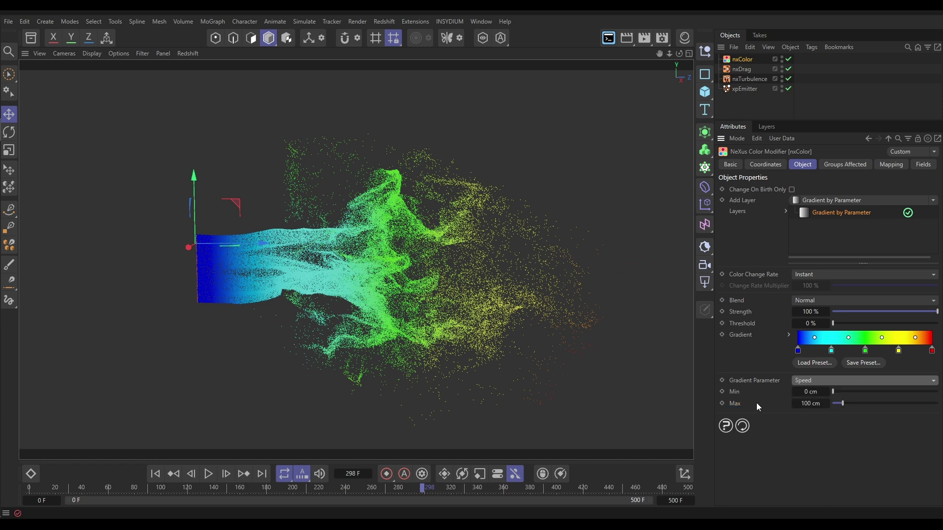
# Add a Speed column to the X-Particles Console and read its 2.126–205.441 range
pyautogui.click(609, 38)
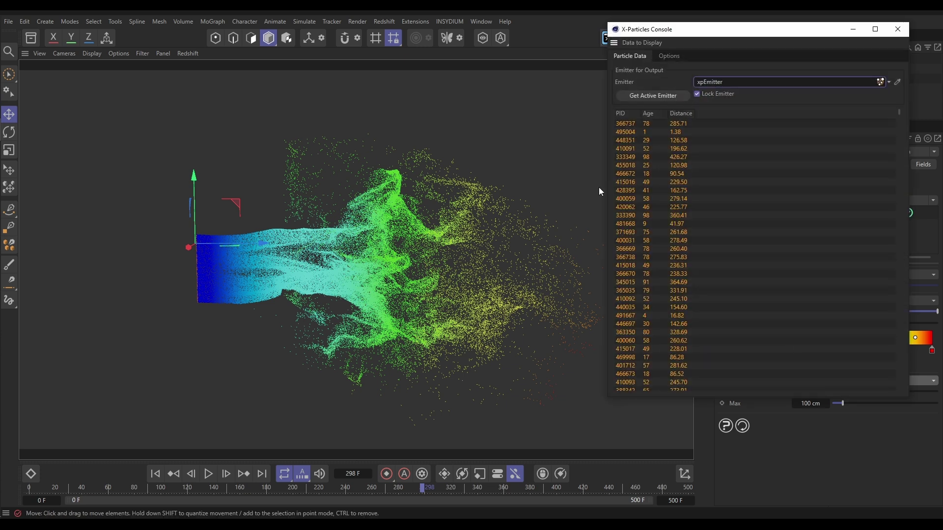
pyautogui.click(636, 43)
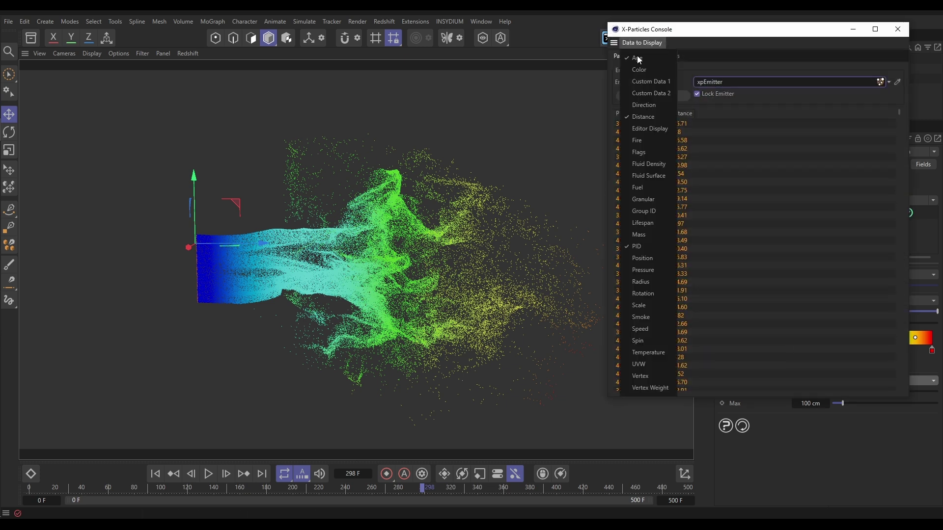
pyautogui.click(642, 329)
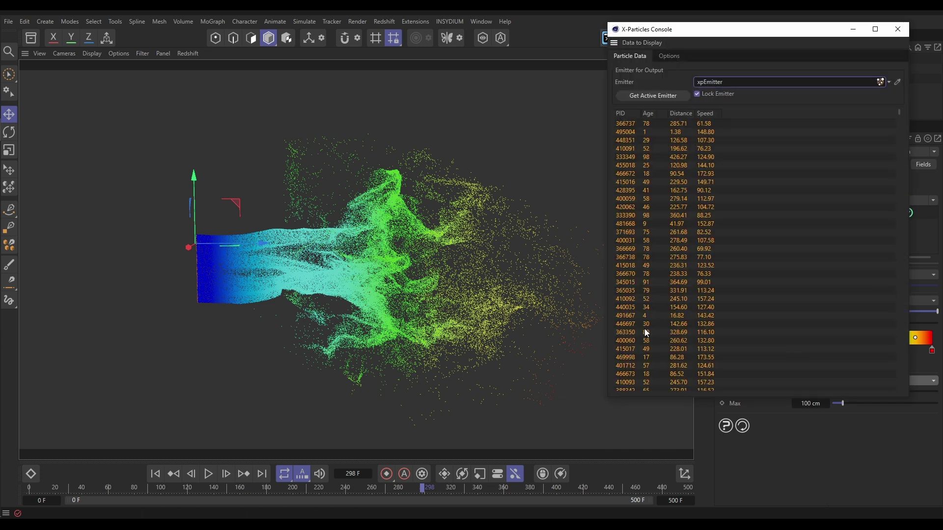
pyautogui.moveTo(709, 210)
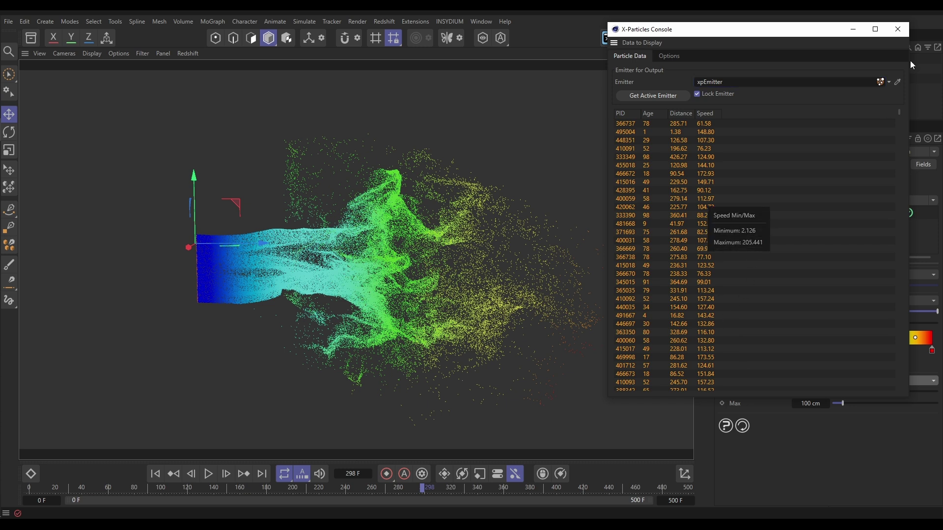
# Close the console and set the nxColor gradient's Max to 195 cm
pyautogui.click(899, 30)
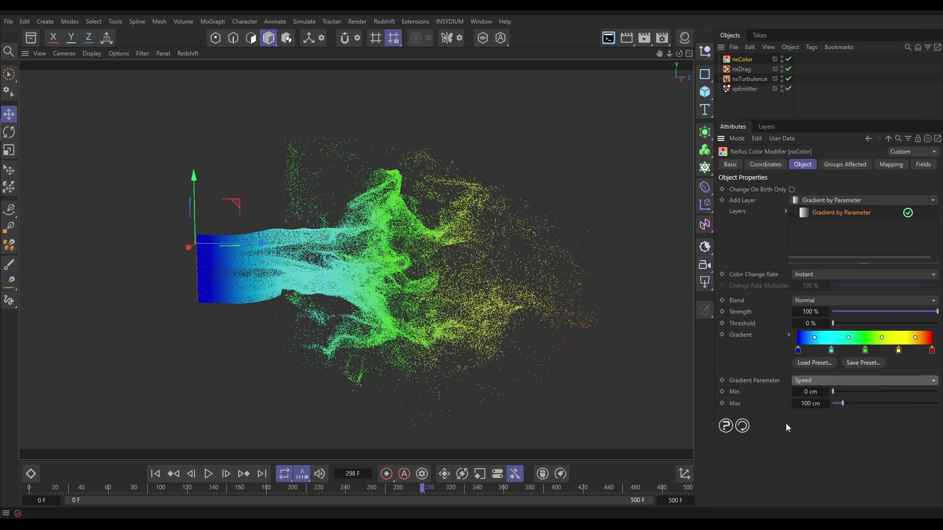
pyautogui.click(811, 404)
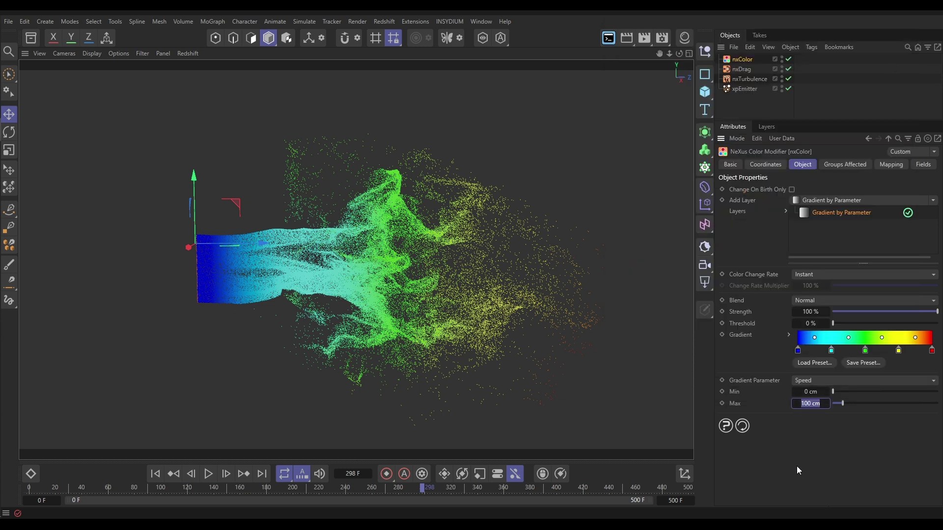
pyautogui.write('195')
pyautogui.press('Return')
# Replay the simulation from the start and stop it at frame 261
pyautogui.click(157, 473)
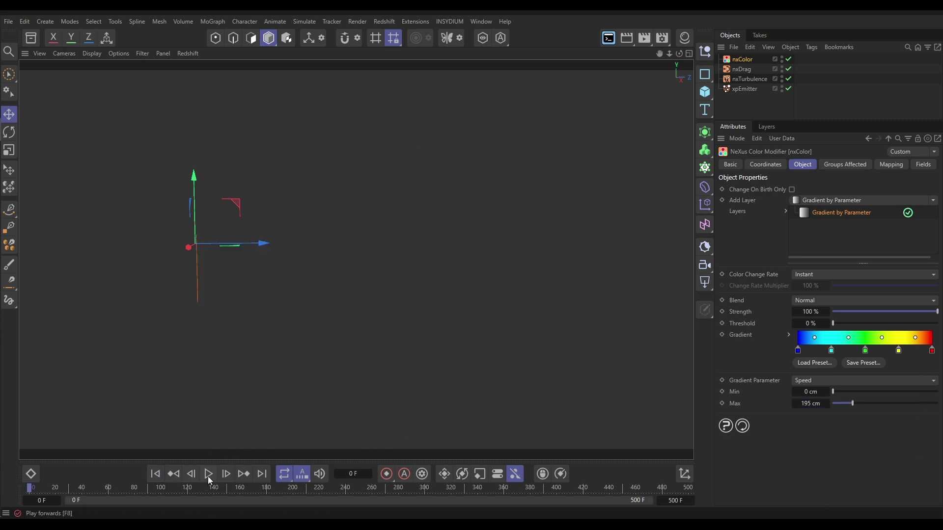
pyautogui.click(208, 474)
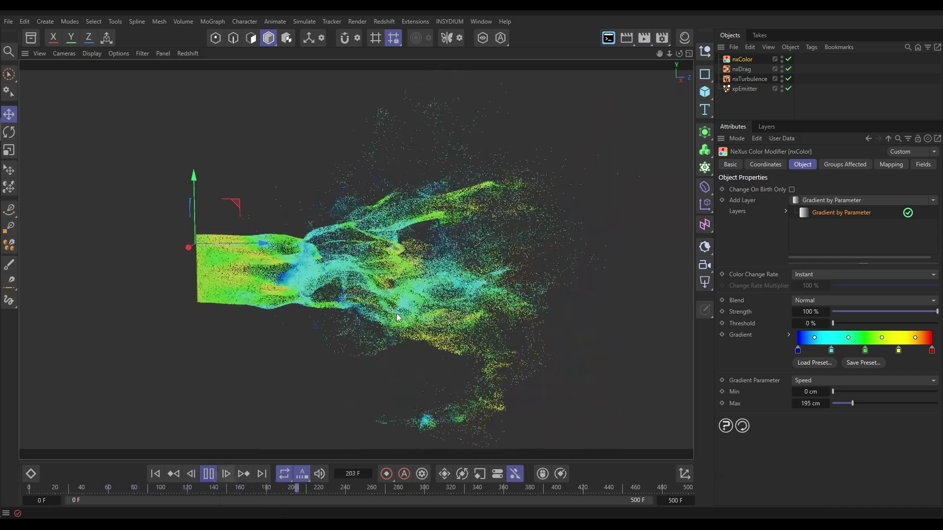
pyautogui.click(208, 474)
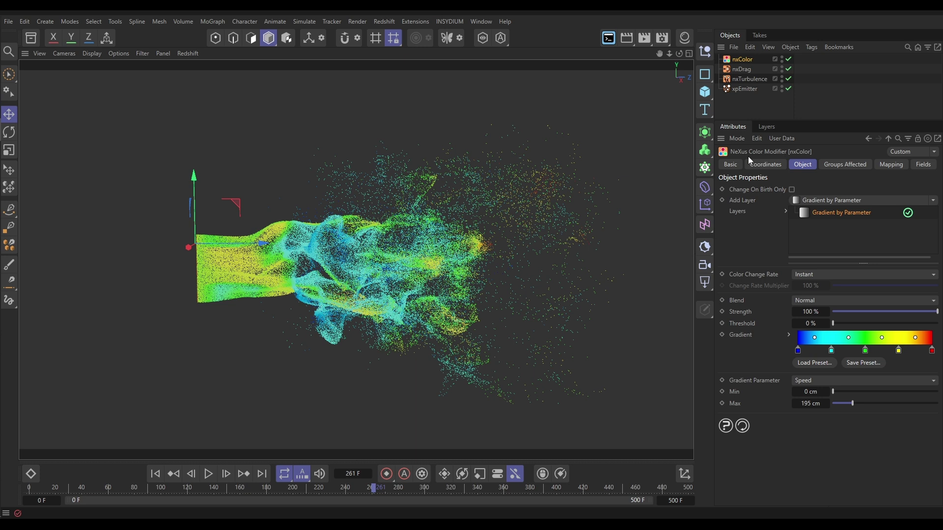
# Add a Distance layer on the nxTurbulence modifier's Mapping tab
pyautogui.click(745, 81)
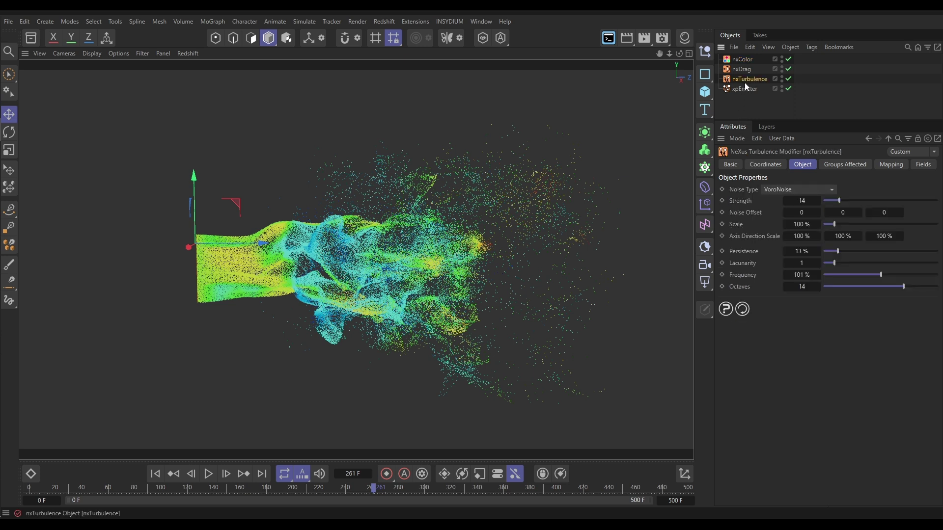
pyautogui.click(891, 166)
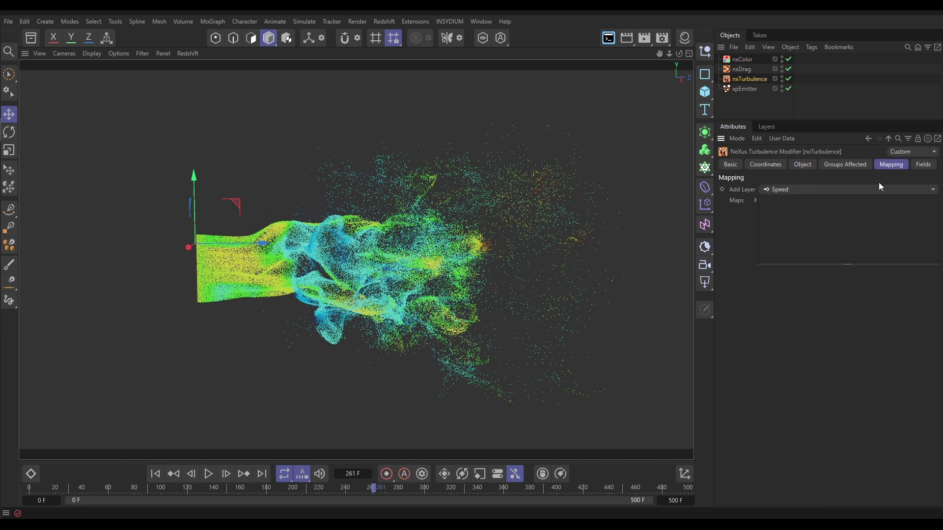
pyautogui.click(933, 190)
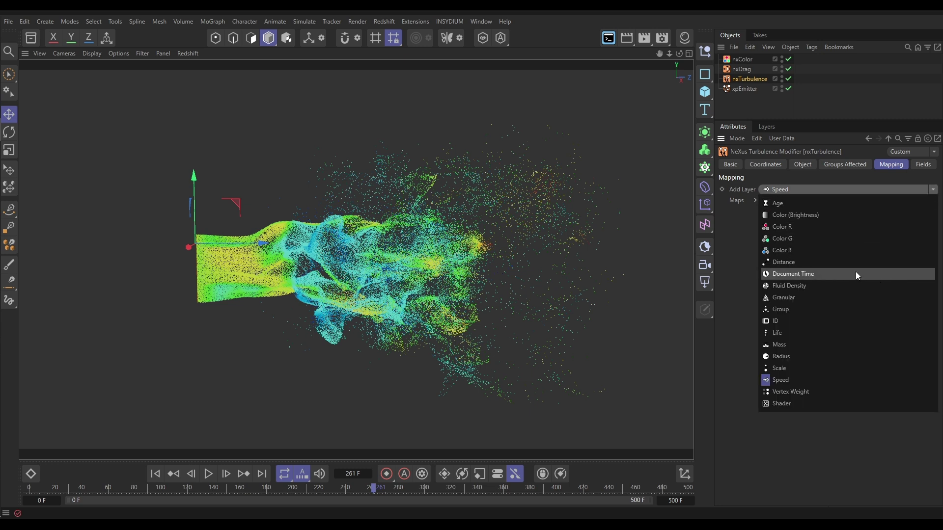
pyautogui.click(801, 262)
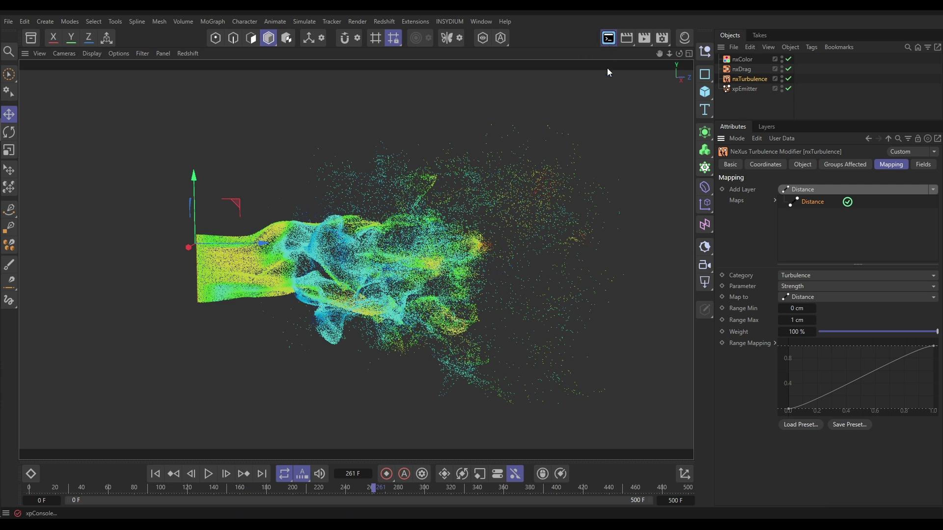
# Check the maximum distance in the console, set Range Max to 633 cm, and replay from the start
pyautogui.rightClick(679, 146)
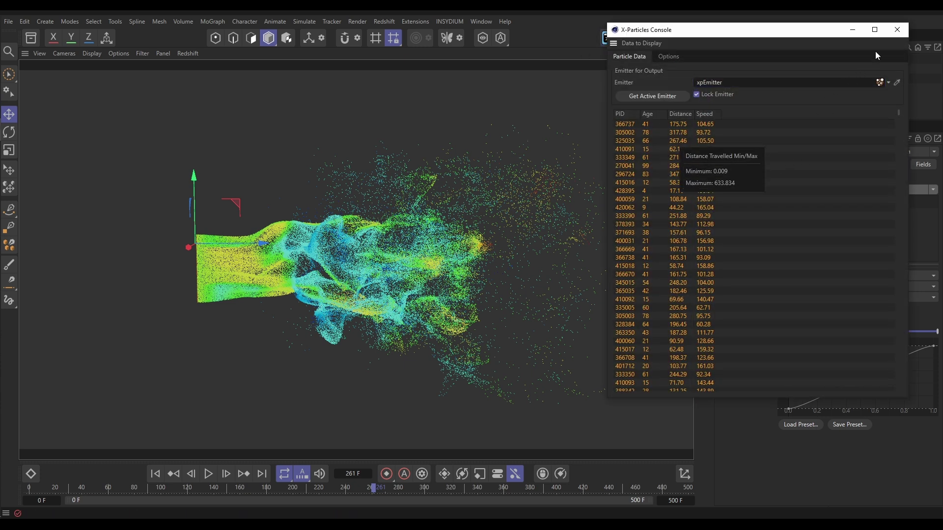
pyautogui.click(897, 29)
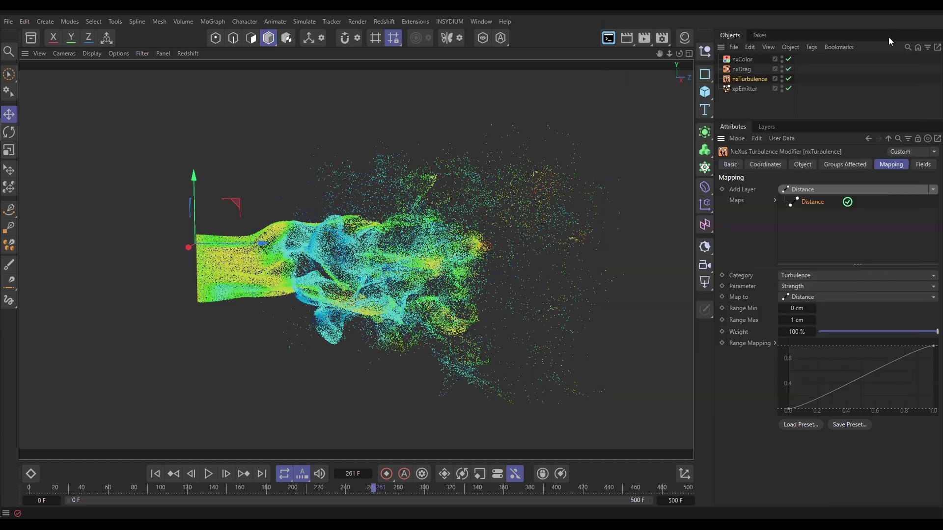
pyautogui.click(798, 320)
pyautogui.write('633')
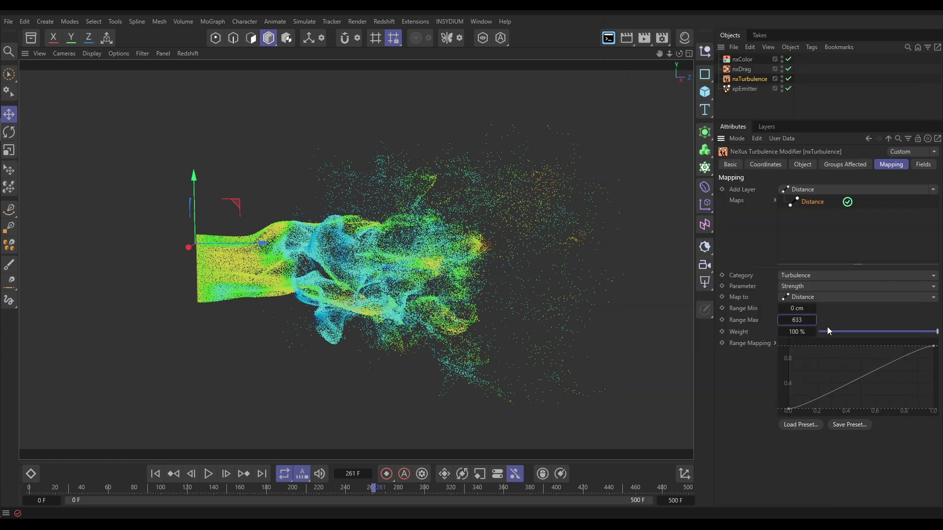
pyautogui.press('Return')
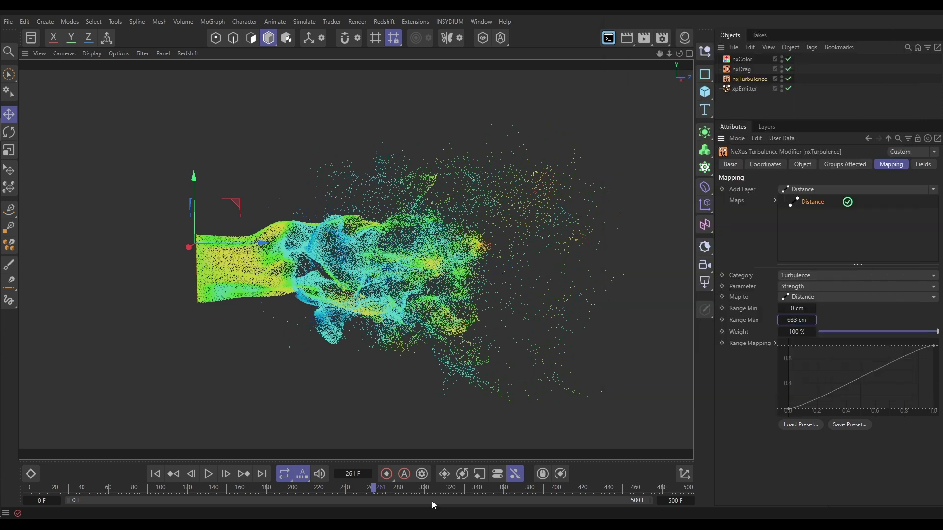
pyautogui.click(155, 474)
pyautogui.click(209, 474)
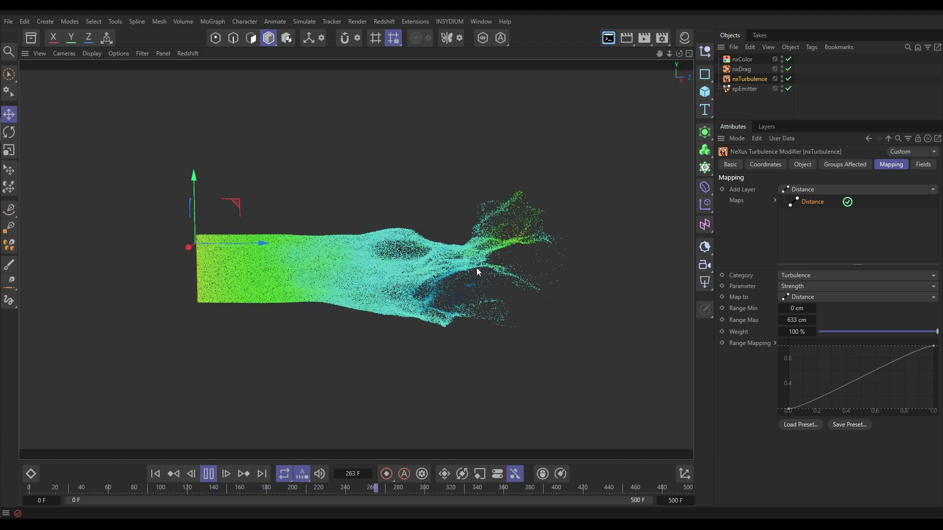
# Pause at frame 303 and reopen the X-Particles Console listing PID, Age, Distance and Speed
pyautogui.click(208, 473)
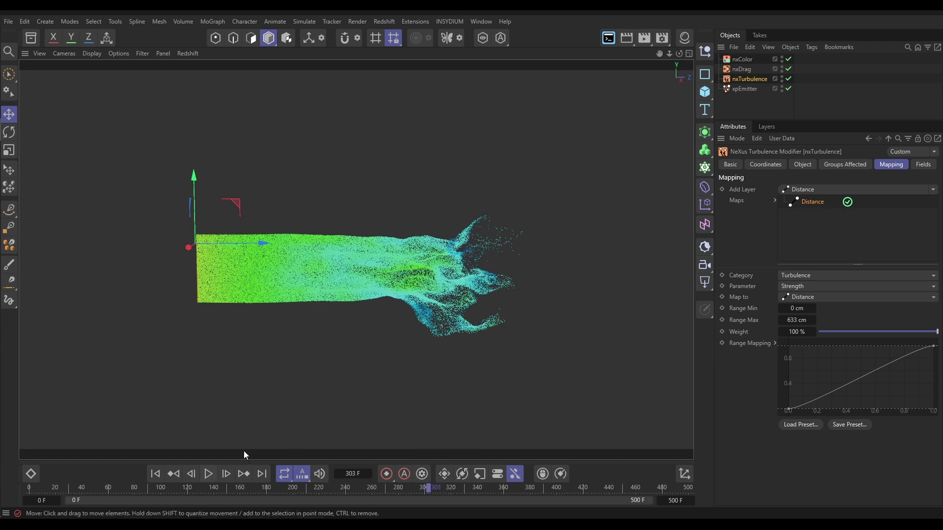
pyautogui.click(608, 38)
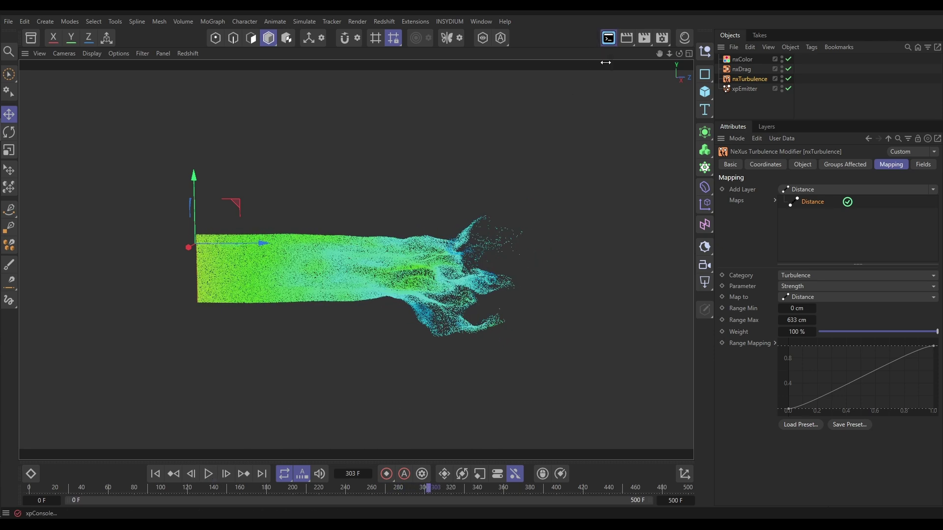
pyautogui.click(629, 44)
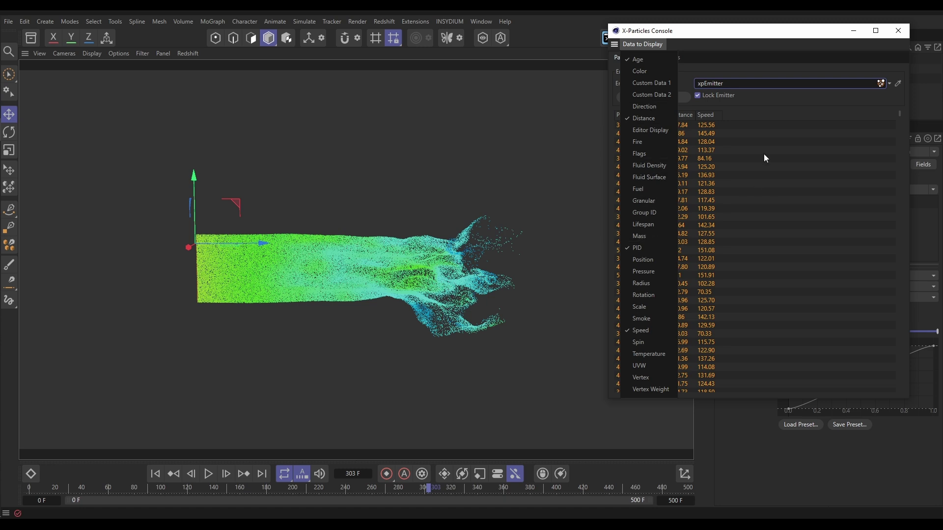
pyautogui.click(770, 95)
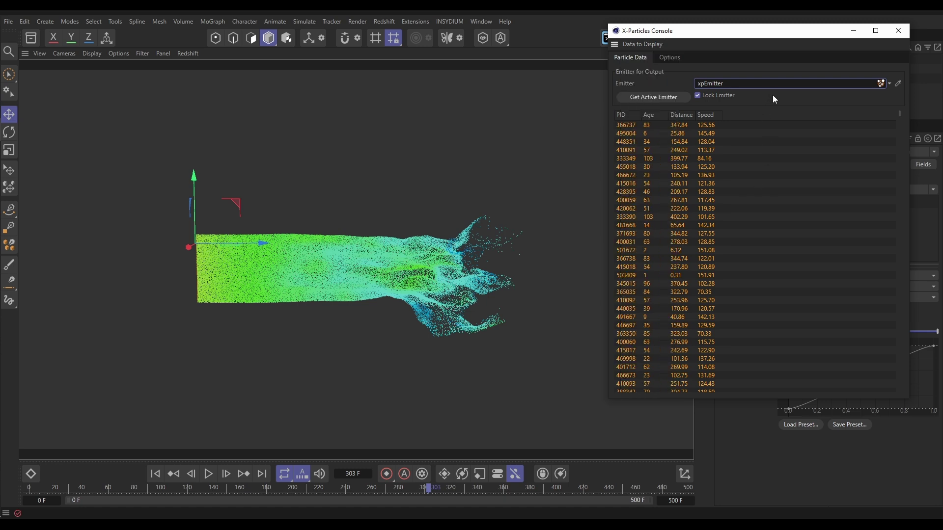